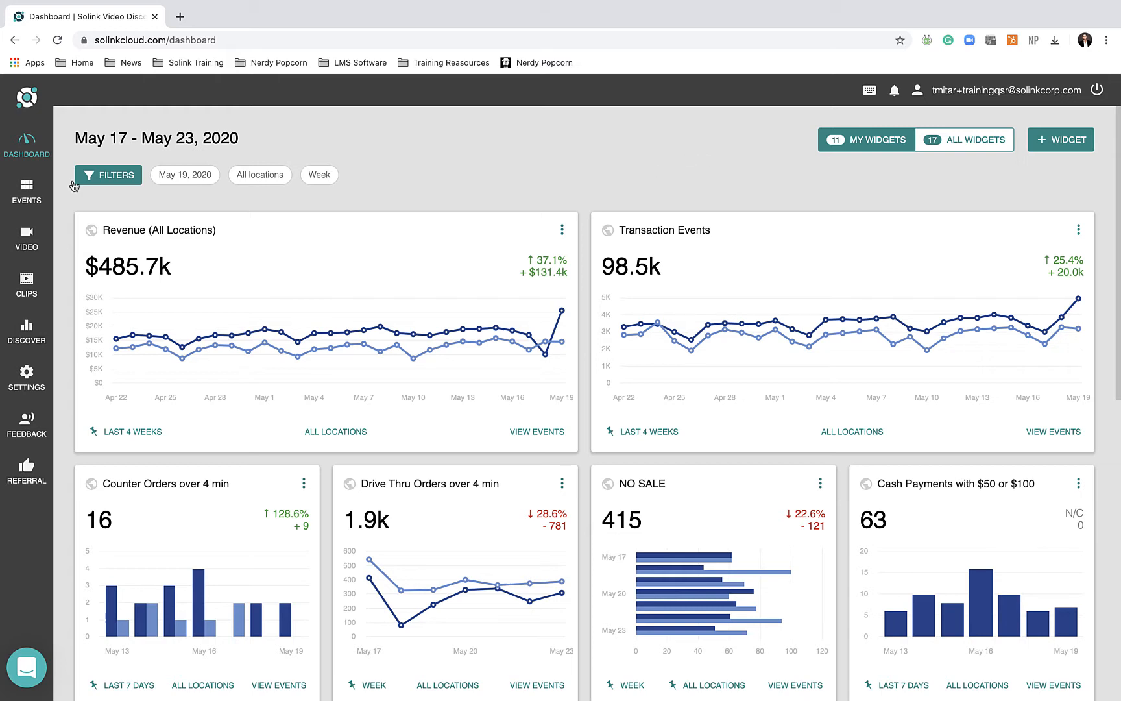
# - Open the Events page and filter all events with the search term "refund"
pyautogui.click(23, 202)
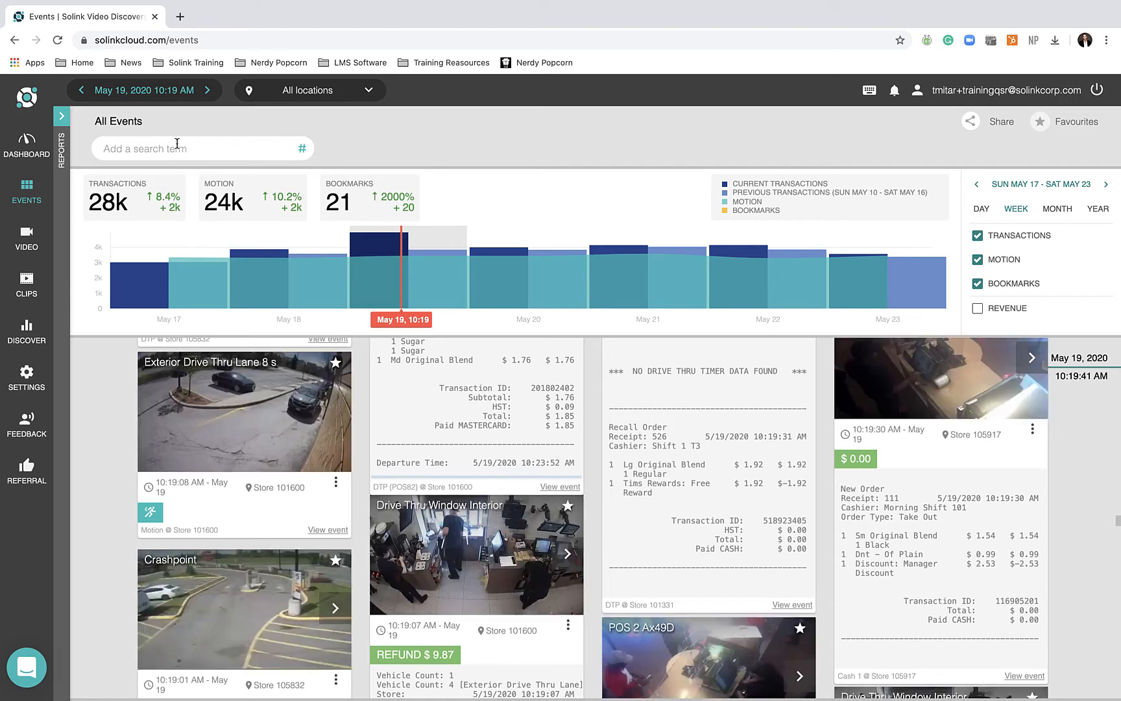
pyautogui.click(178, 144)
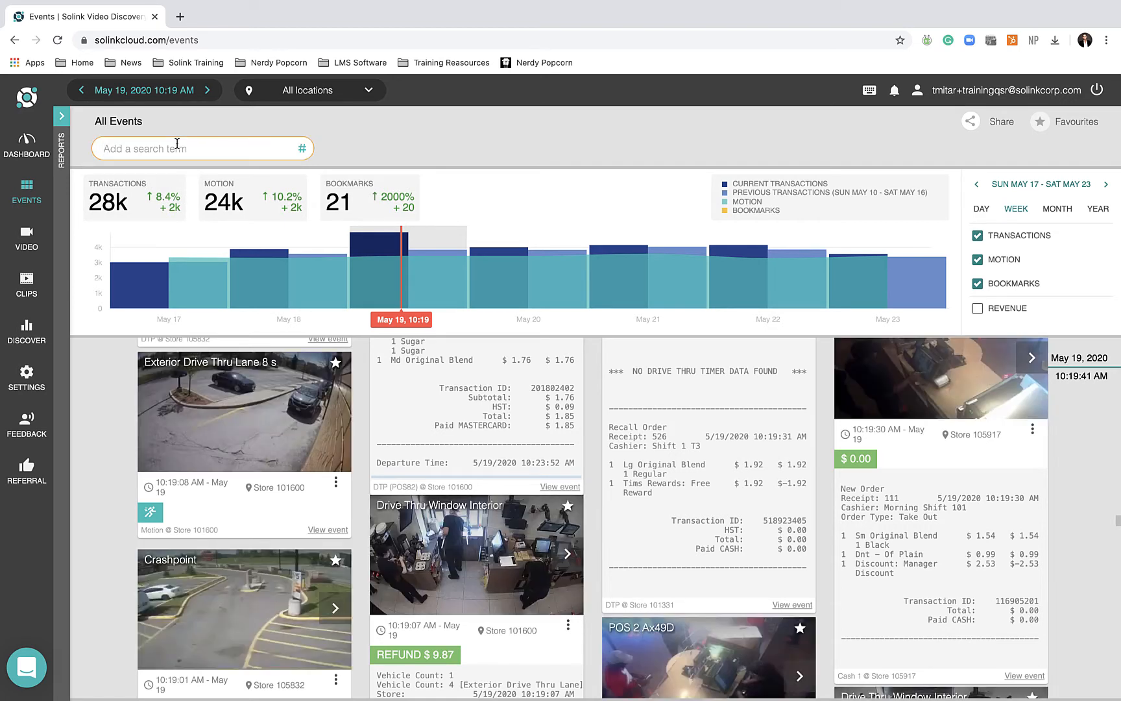
pyautogui.write('refund')
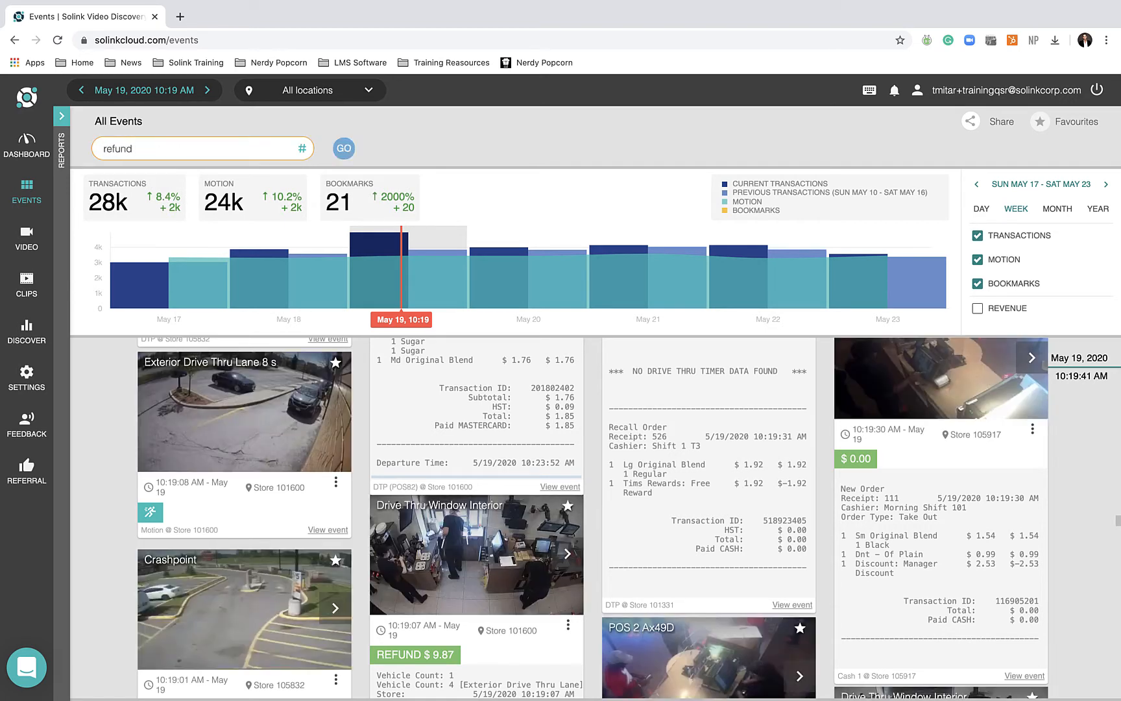
pyautogui.press('Return')
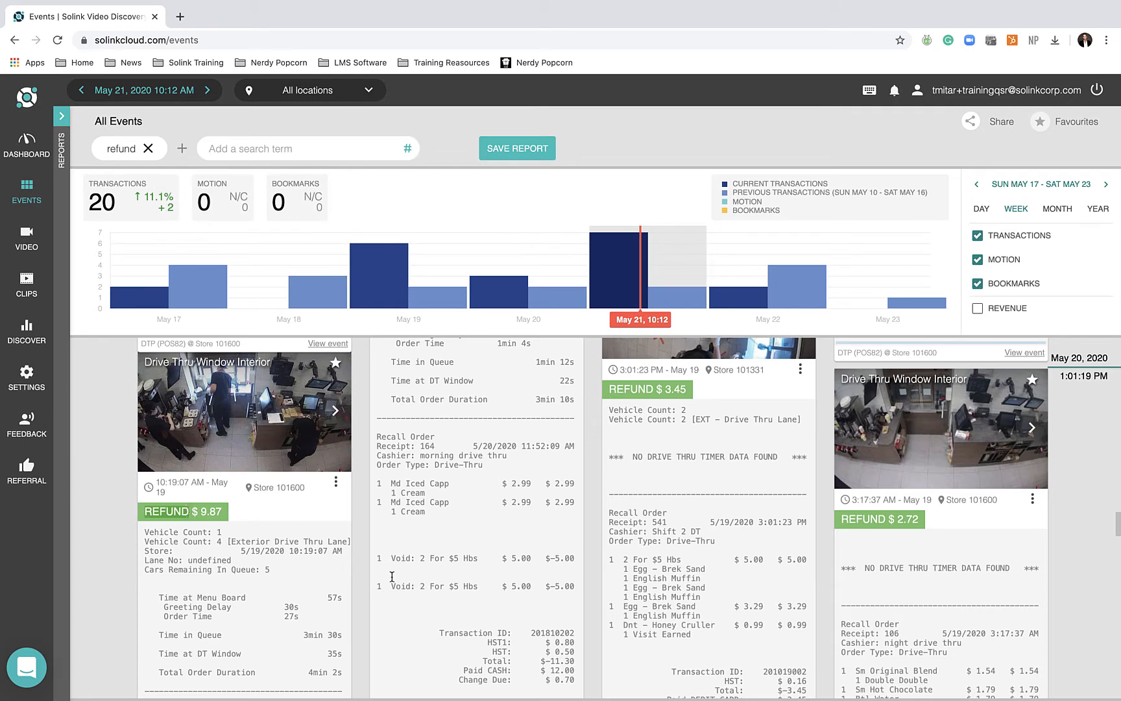
# - Add "Paid Cash:" as a second search term to narrow the refund events to cash payments
pyautogui.scroll(-1, 392, 576)
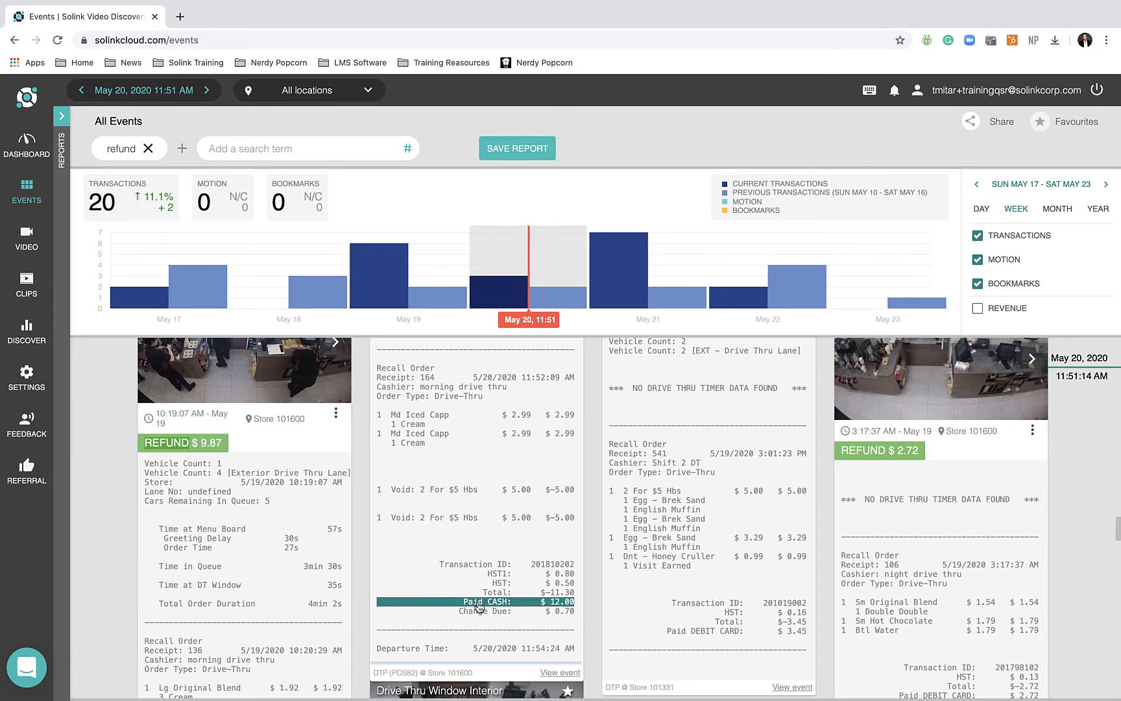
pyautogui.click(283, 150)
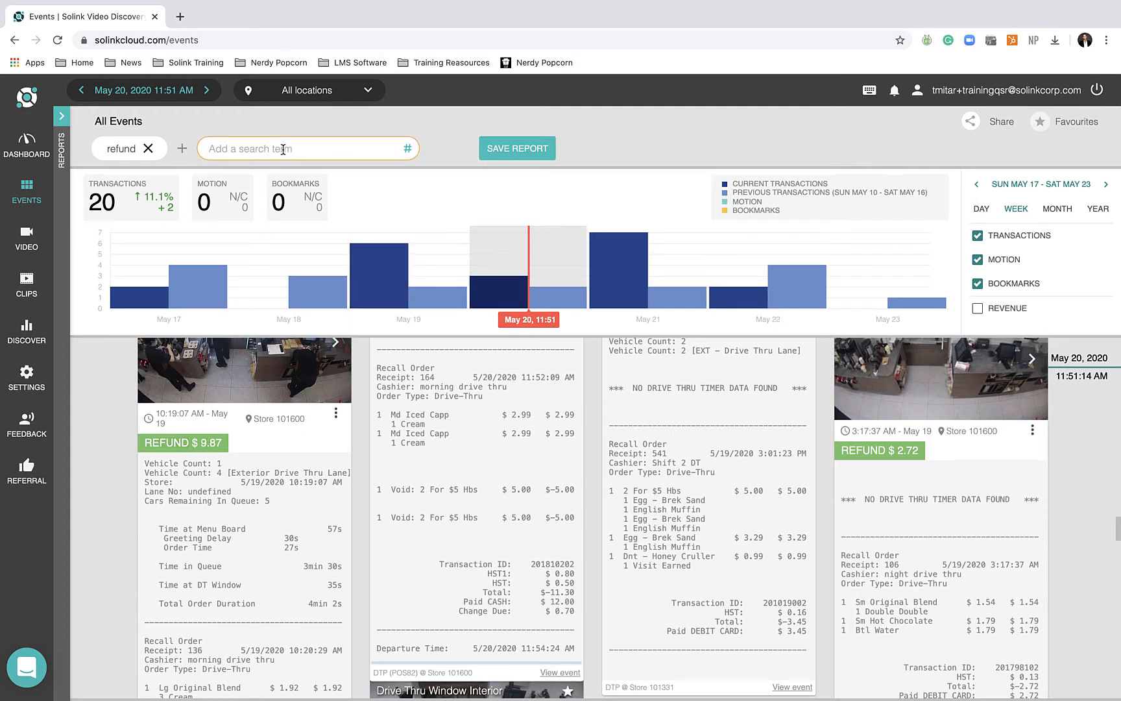
pyautogui.write('Paid ')
pyautogui.write('Ca')
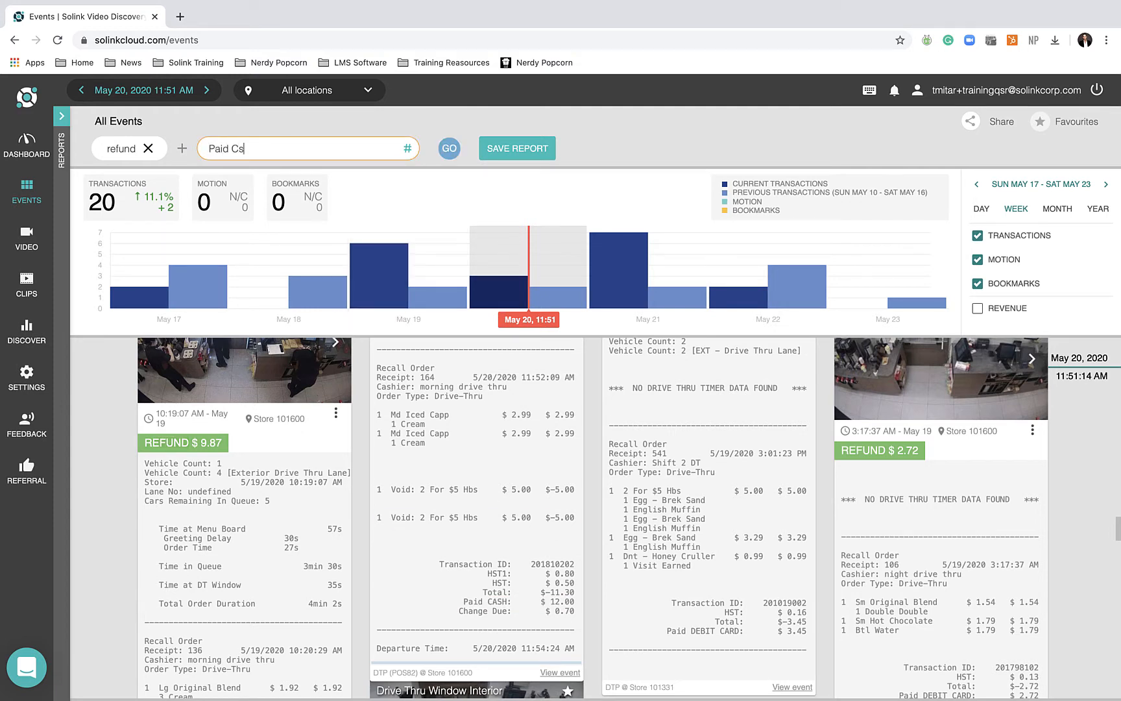
pyautogui.write('sh:')
pyautogui.press('Return')
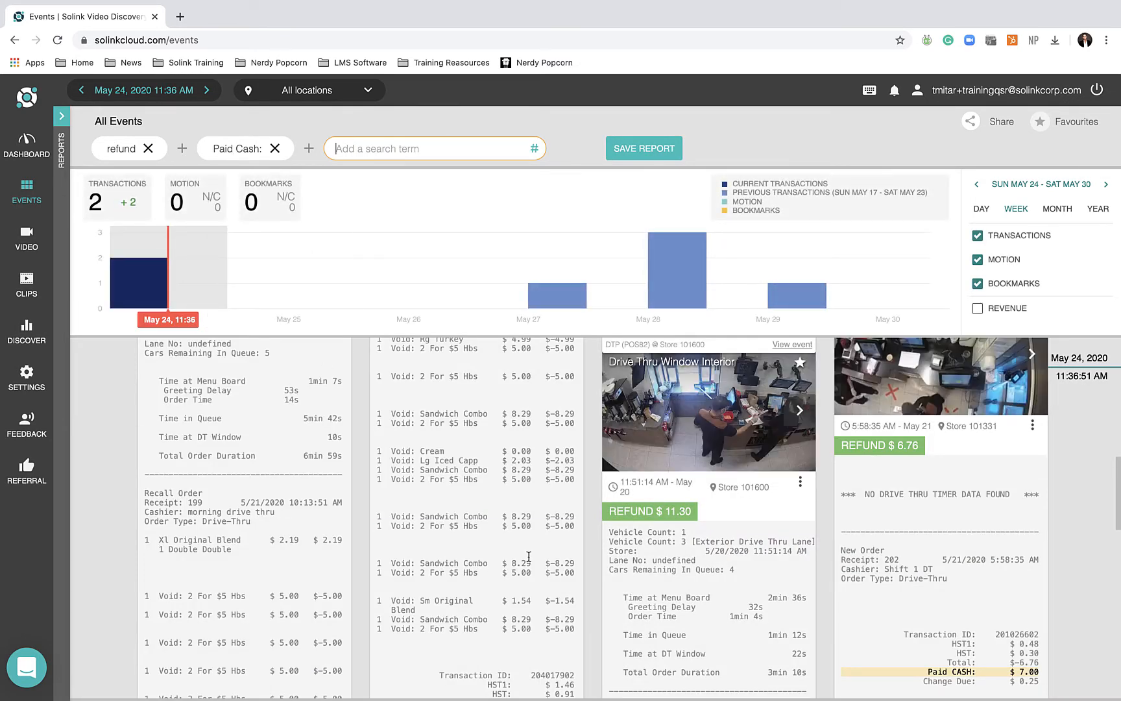
# - Copy the words "Drive Thru" from a refund receipt and paste them as a third search term
pyautogui.scroll(2, 540, 531)
pyautogui.scroll(5, 540, 531)
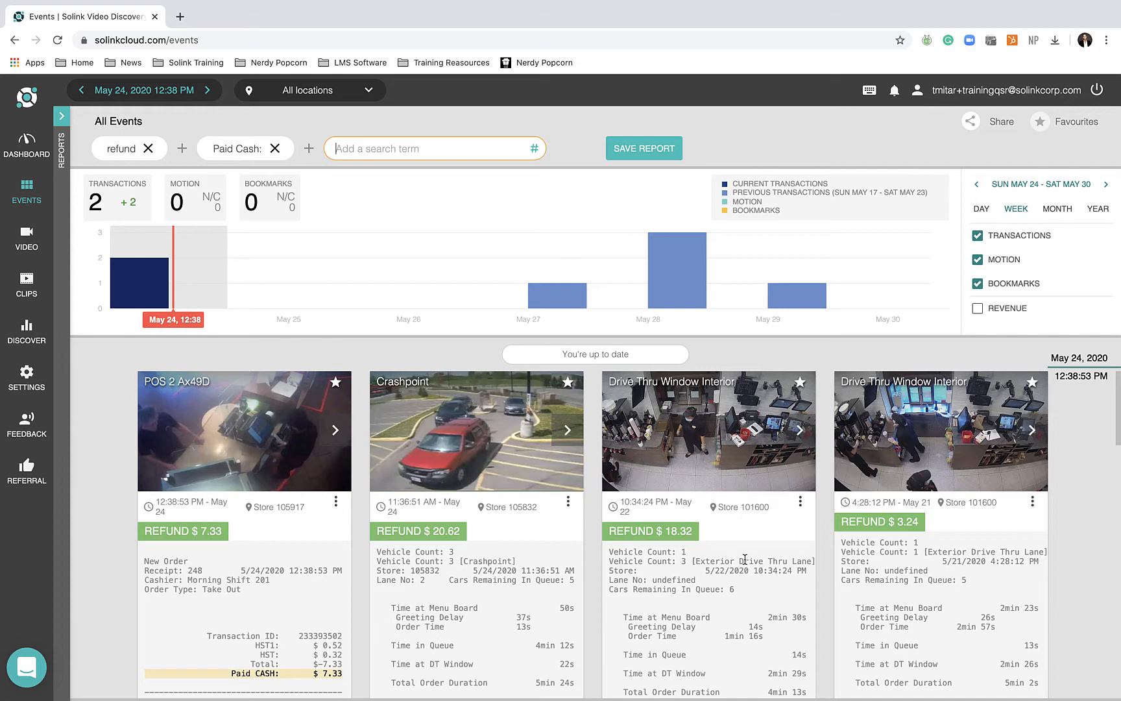
pyautogui.moveTo(738, 560); pyautogui.dragTo(787, 560)
pyautogui.press('super+c')
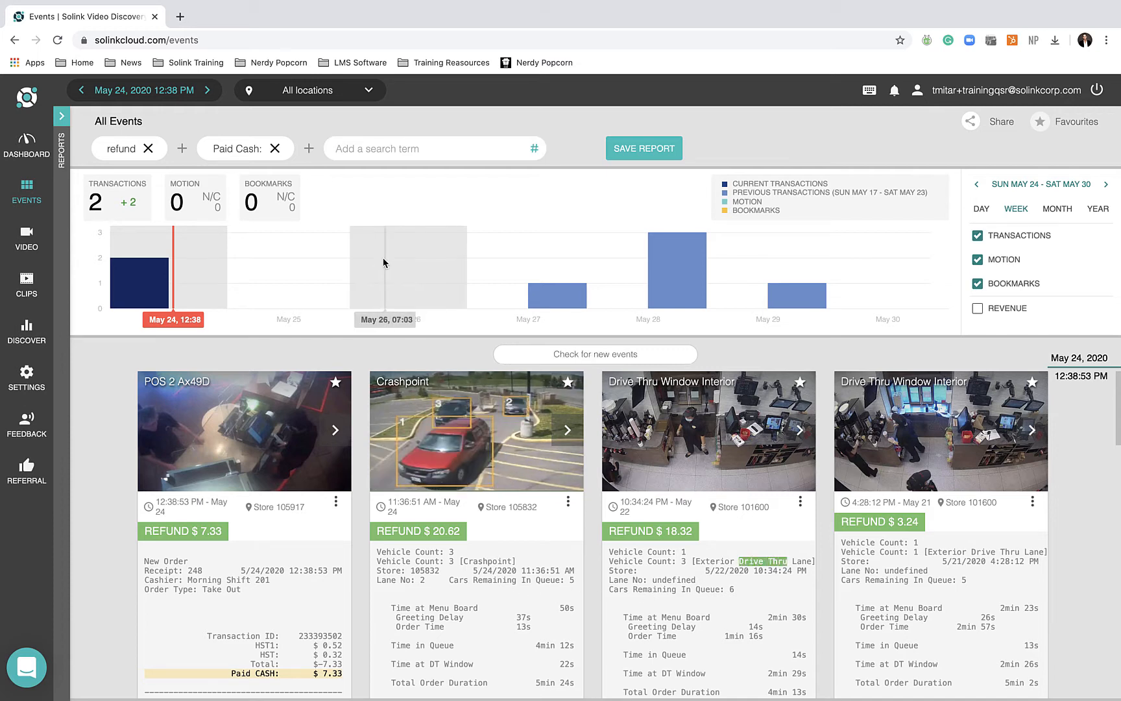
pyautogui.click(387, 147)
pyautogui.press('super+v')
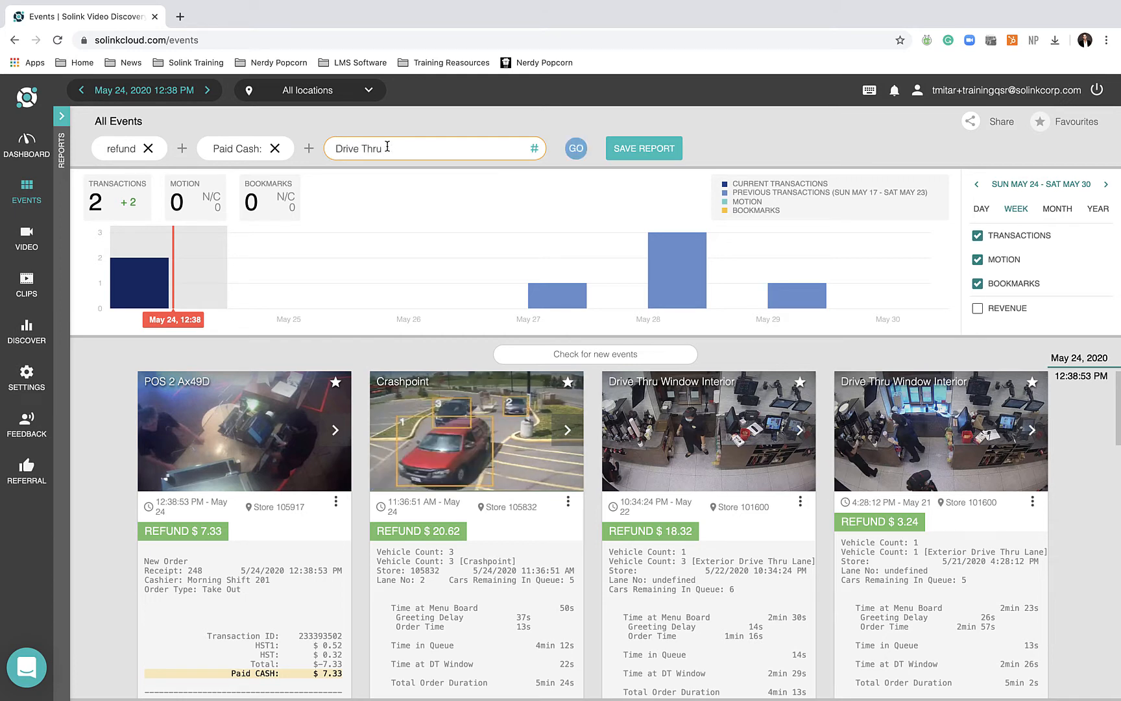
# - Put NOT in front of the Drive Thru term and apply it to exclude drive-thru transactions
pyautogui.press('Left')
pyautogui.press('Left')
pyautogui.press('Left')
pyautogui.press('Left')
pyautogui.press('Left')
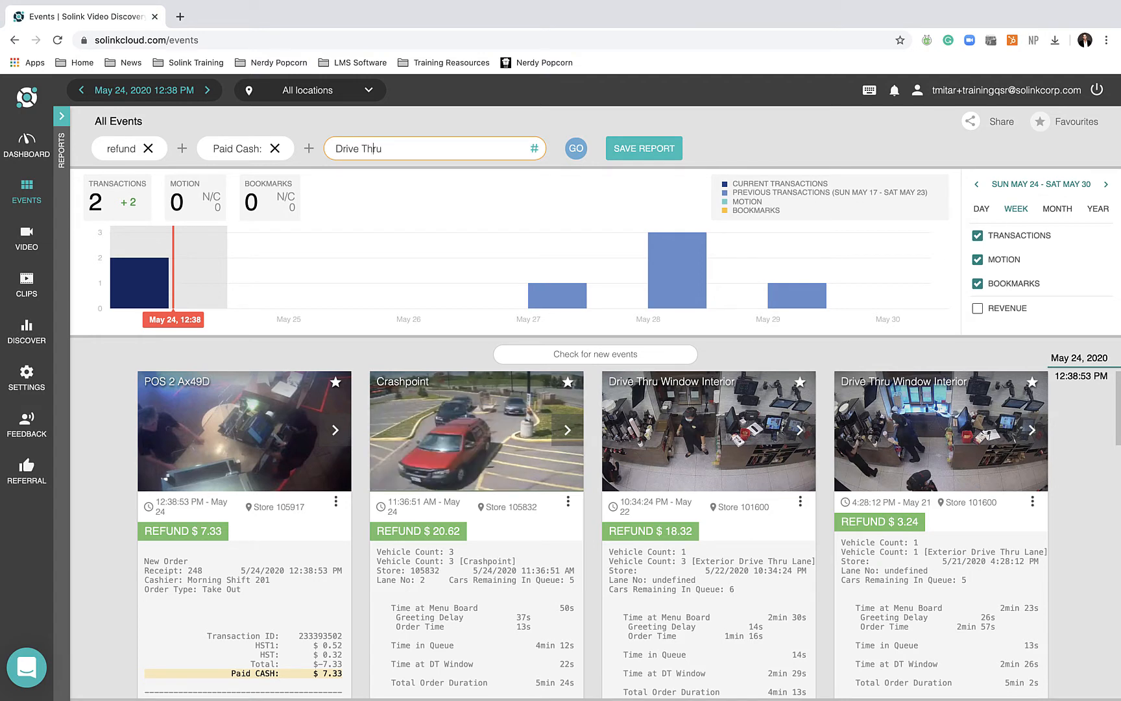
pyautogui.press('Left')
pyautogui.press('Left')
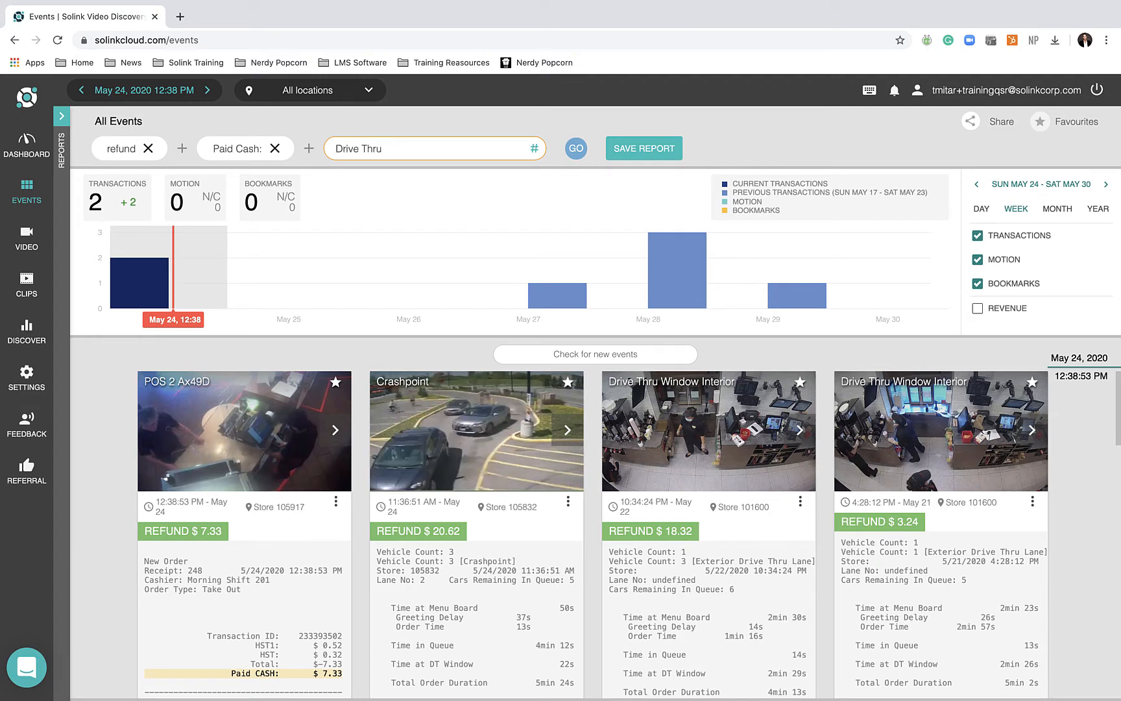
pyautogui.write('NOT')
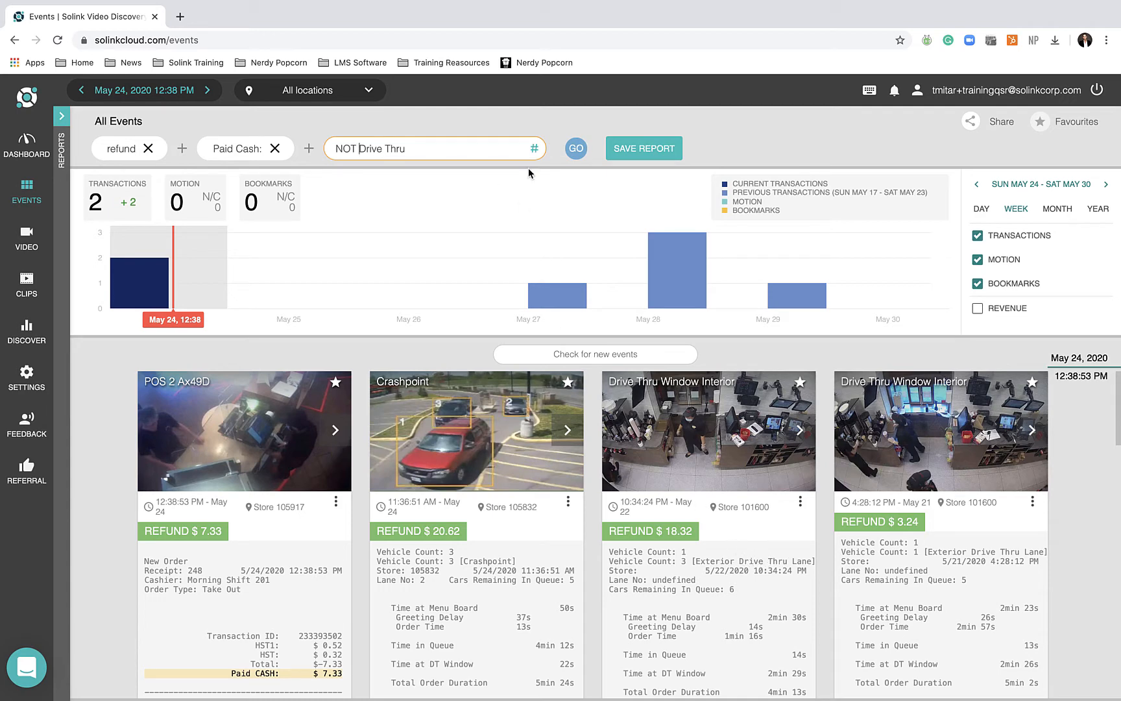
pyautogui.click(579, 149)
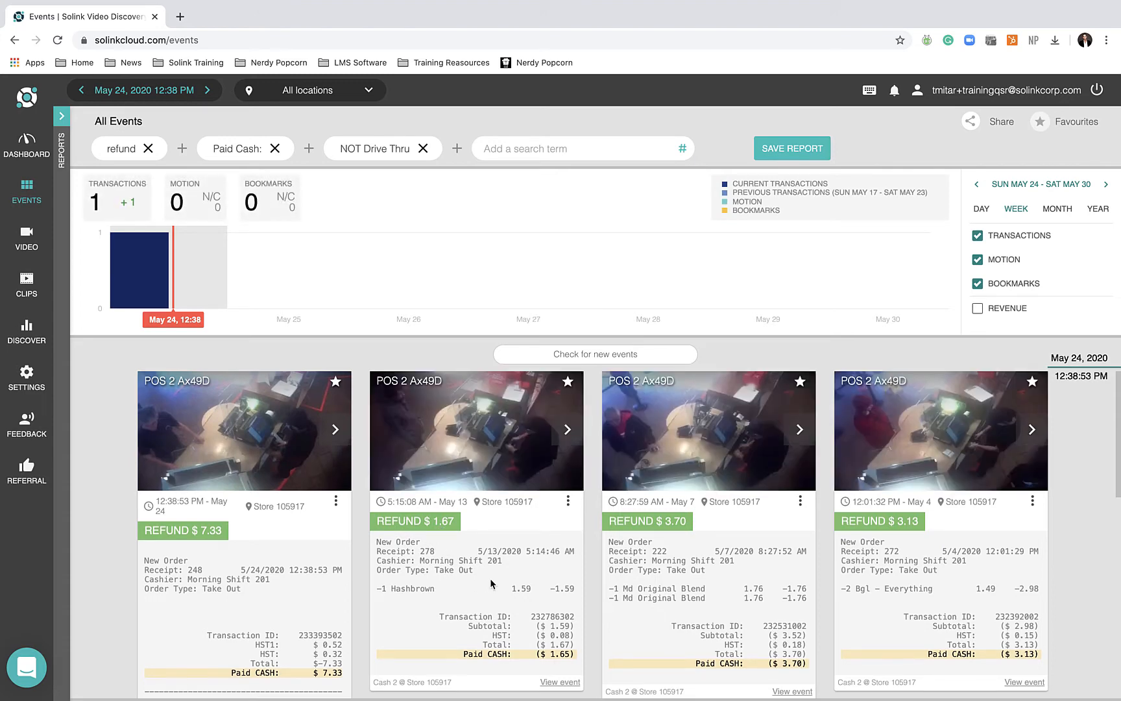
# - Review the footage of the $2.72 cash refund from April 29 with its receipt overlay collapsed, pausing at 08:11:49 AM
pyautogui.scroll(-1, 490, 582)
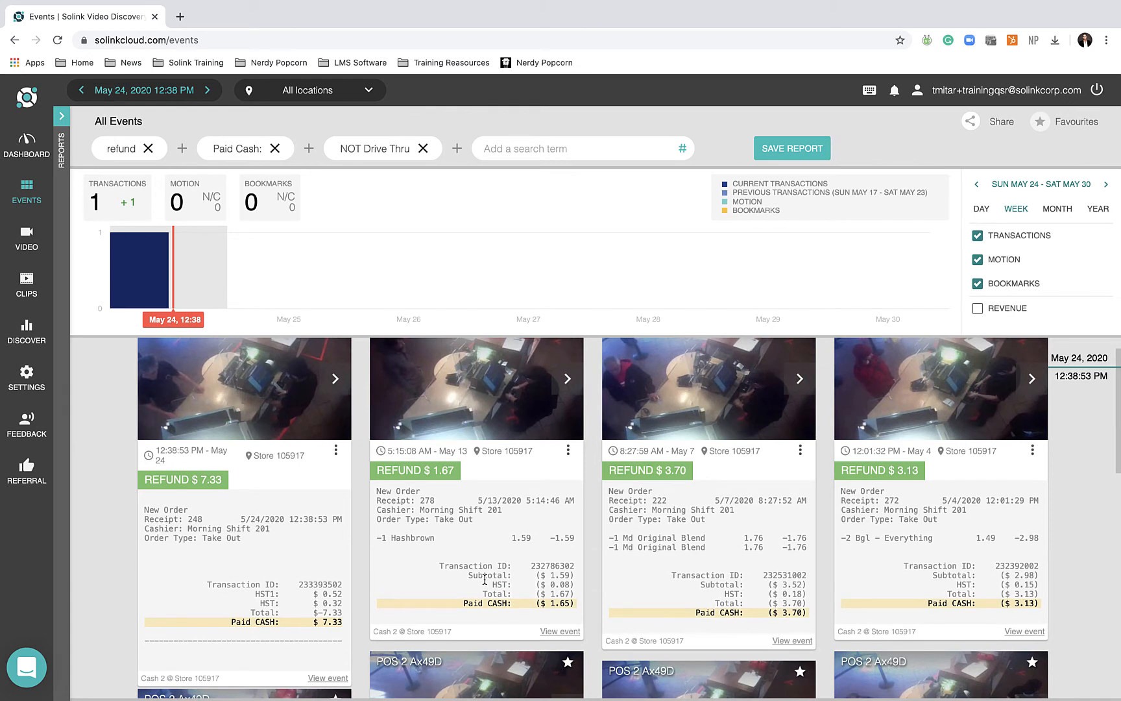
pyautogui.scroll(1, 484, 579)
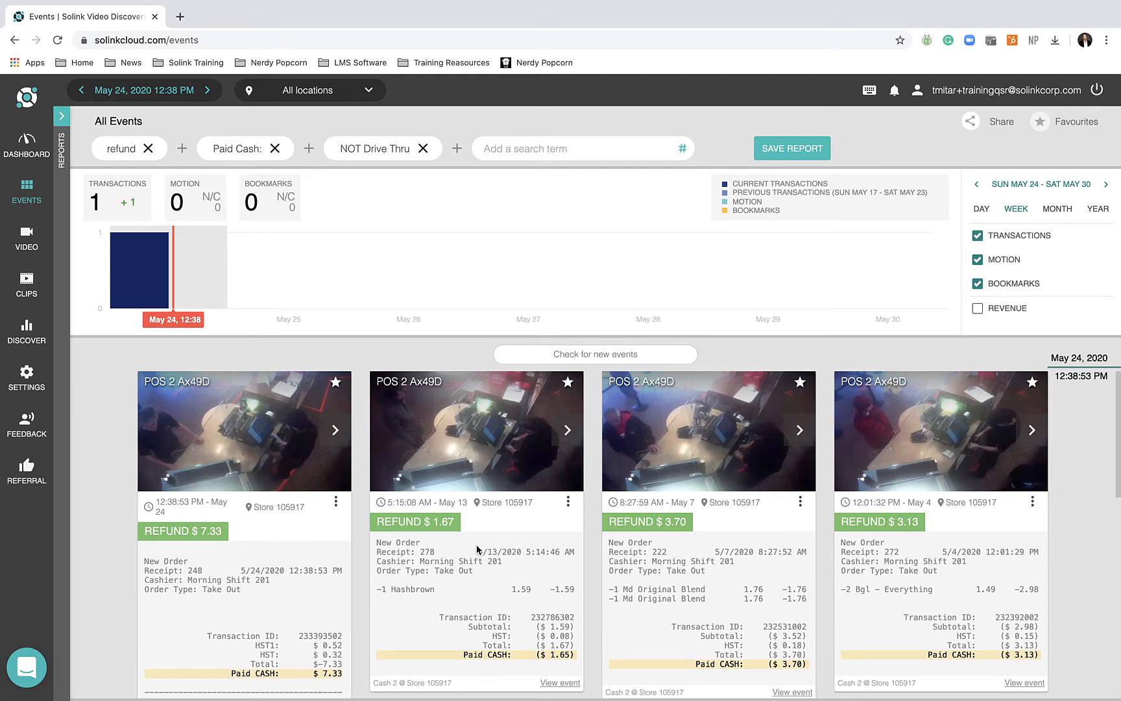
pyautogui.scroll(-5, 476, 548)
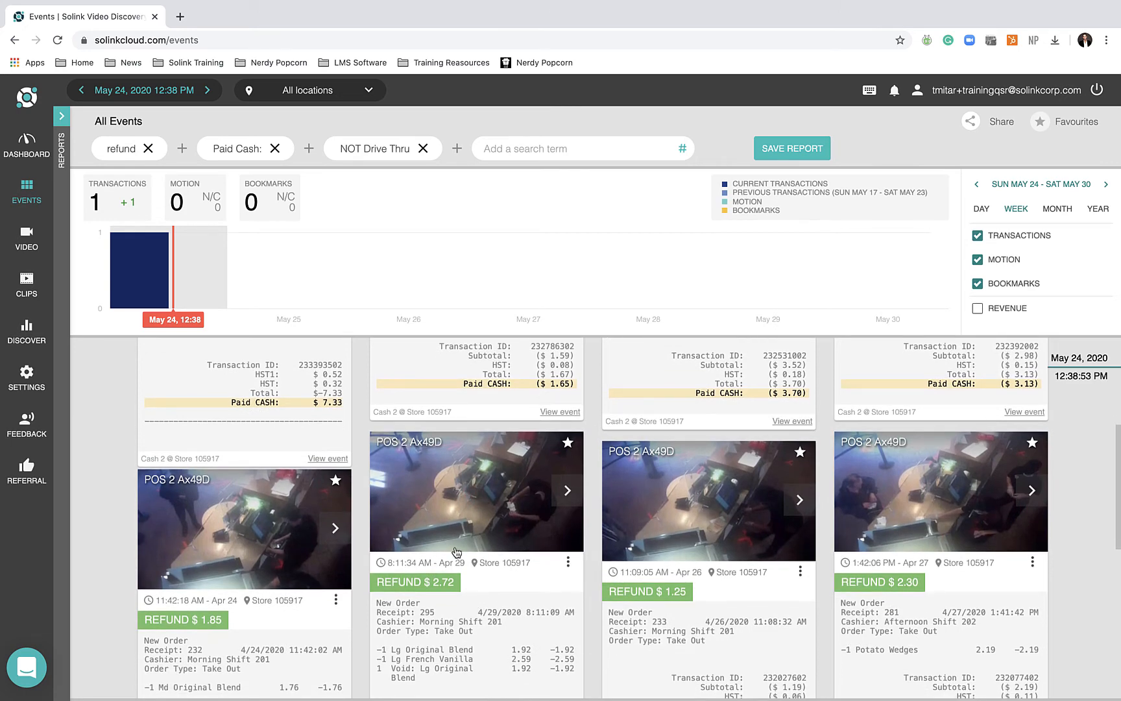
pyautogui.scroll(-1, 471, 614)
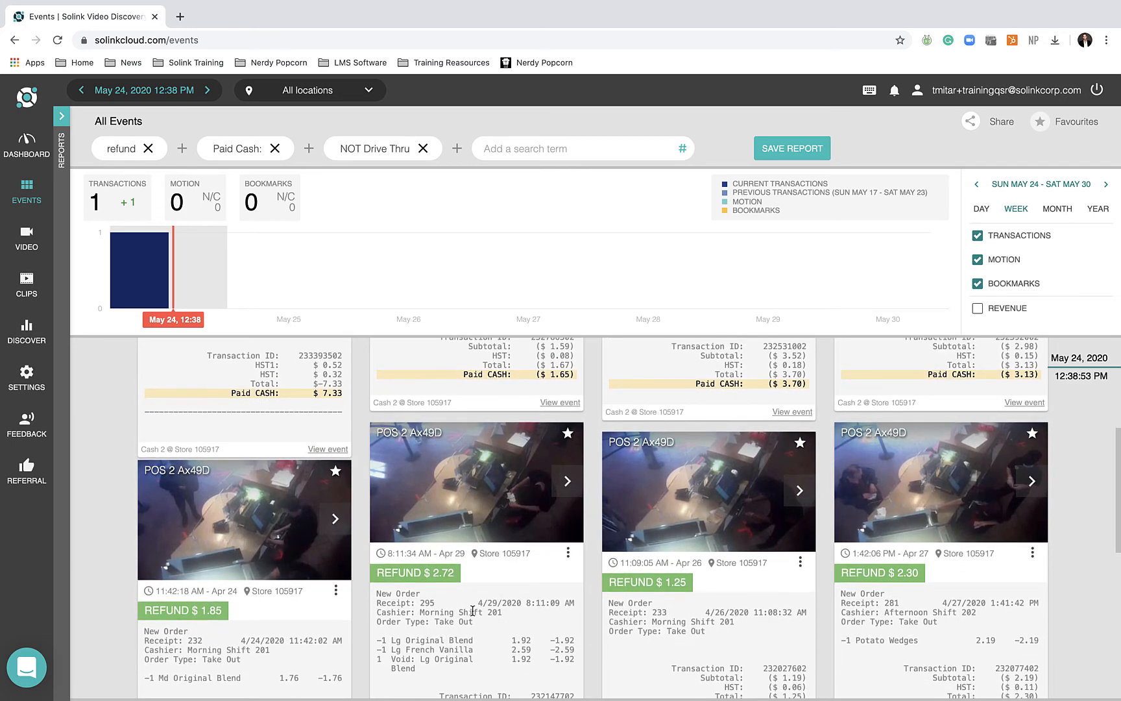
pyautogui.click(458, 475)
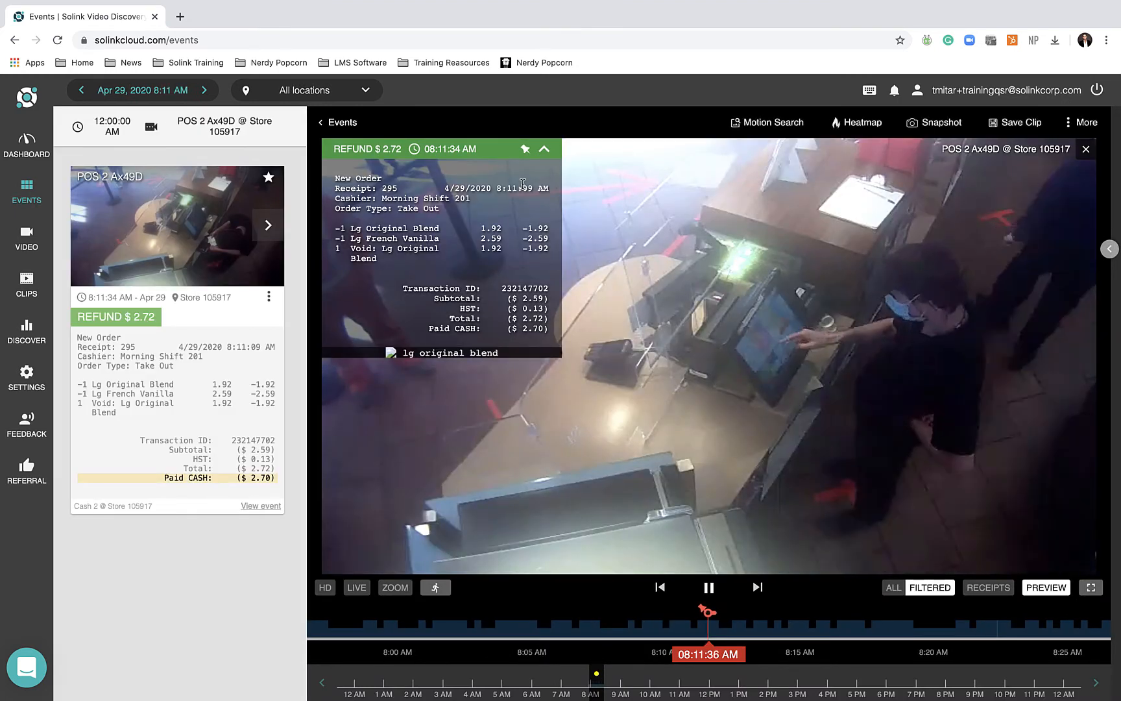
pyautogui.click(544, 149)
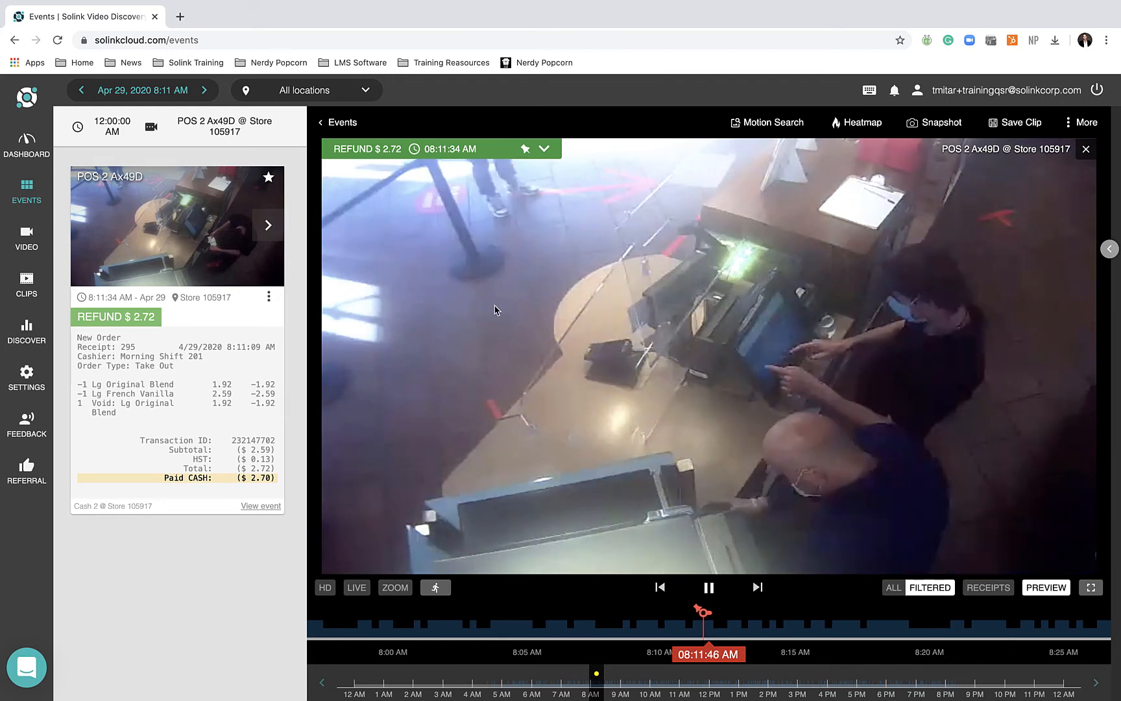
pyautogui.click(708, 588)
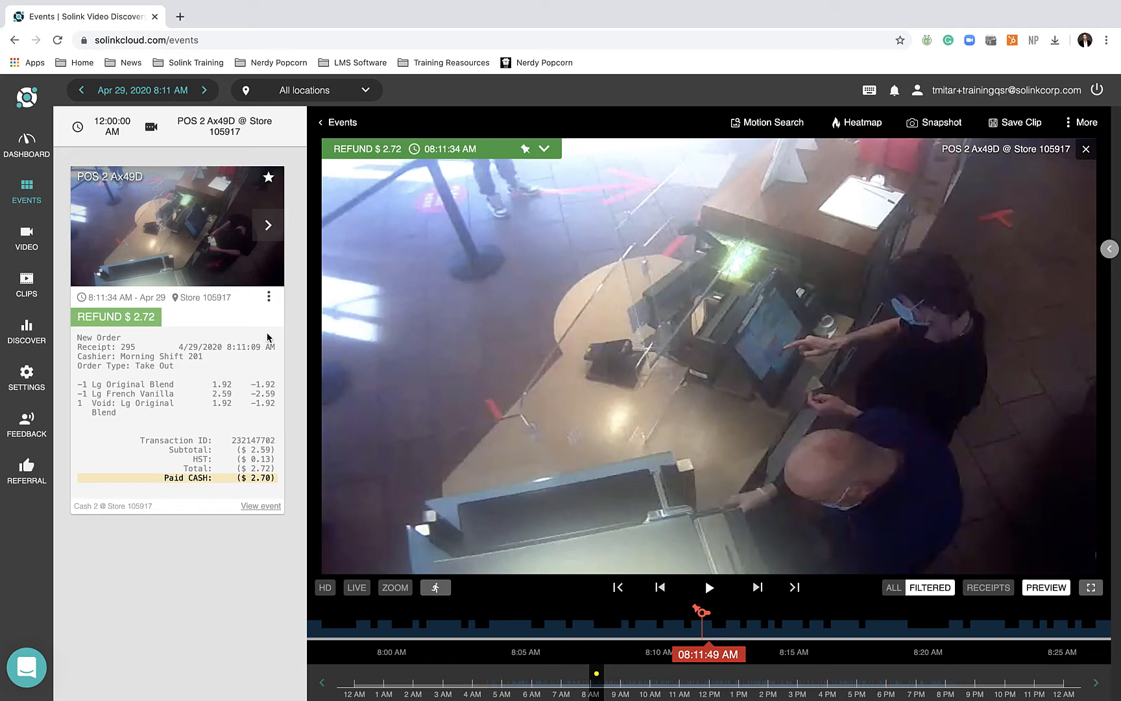
# - Add the note "Investigate - Cash Refund No Customer Present" to the $2.72 refund event and save it
pyautogui.click(269, 298)
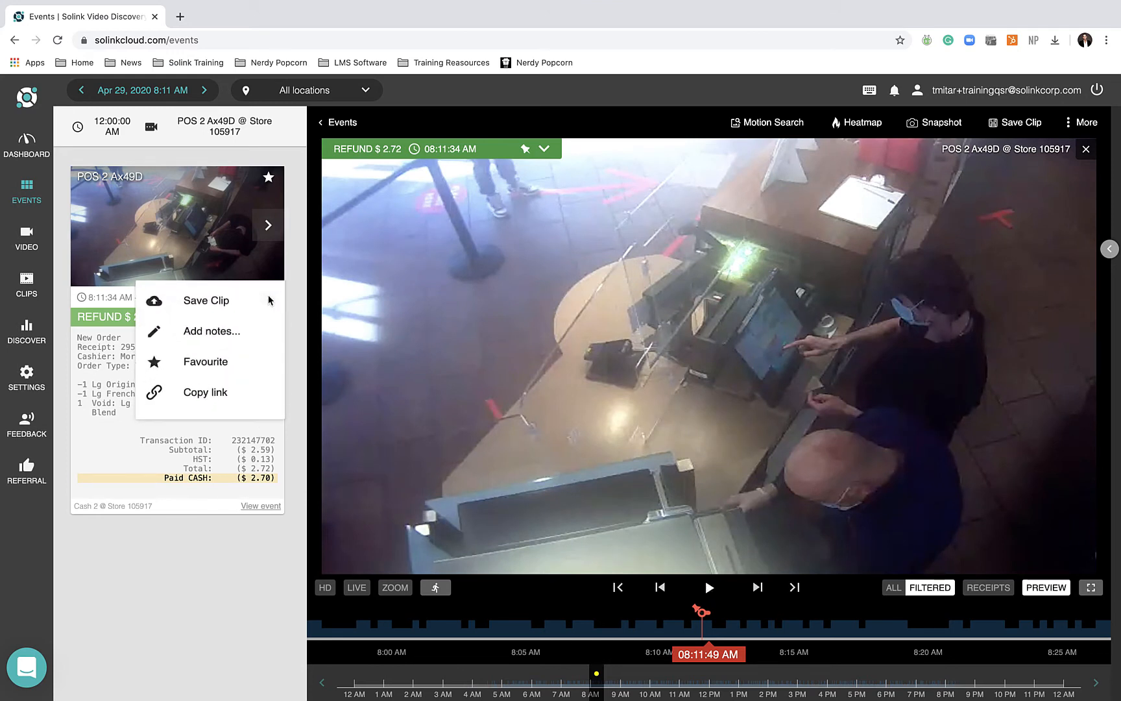
pyautogui.click(220, 332)
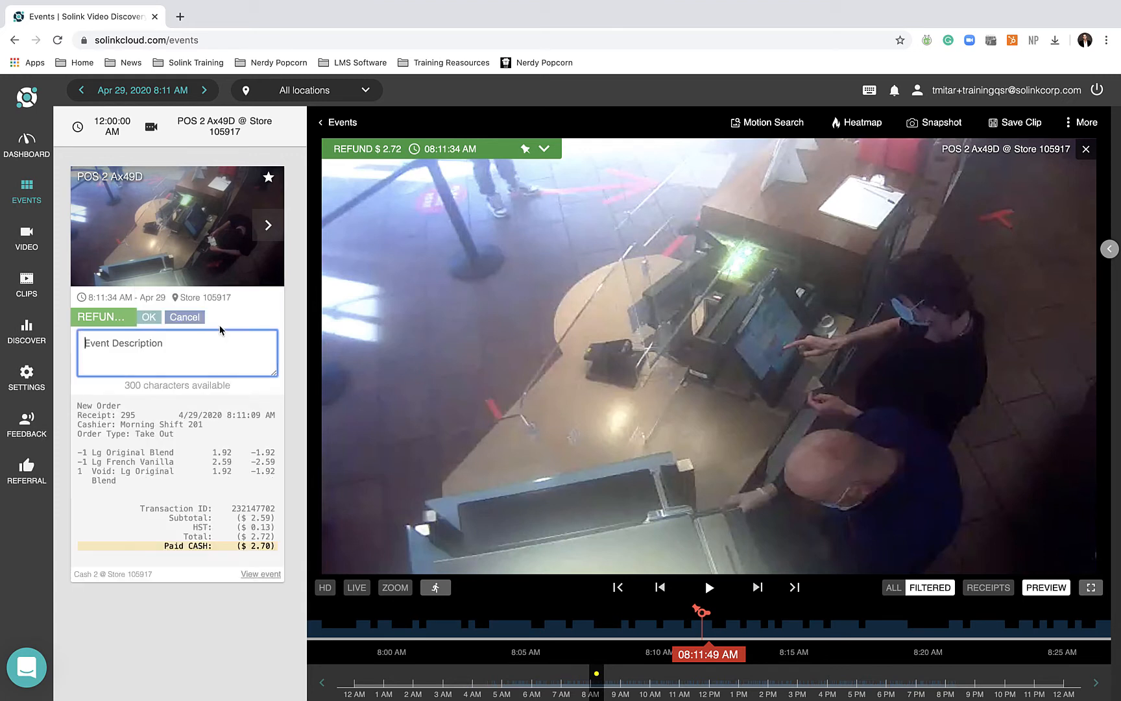
pyautogui.write('Cash Refund No Customer Present')
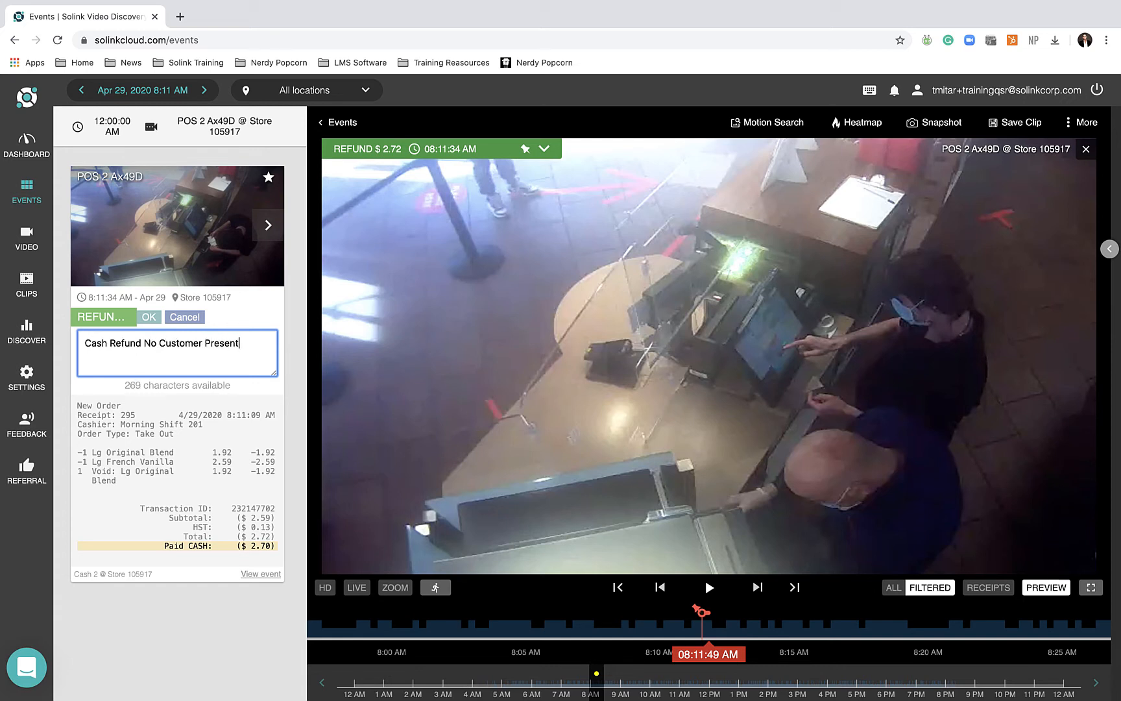
pyautogui.click(85, 341)
pyautogui.write('Investigate -=')
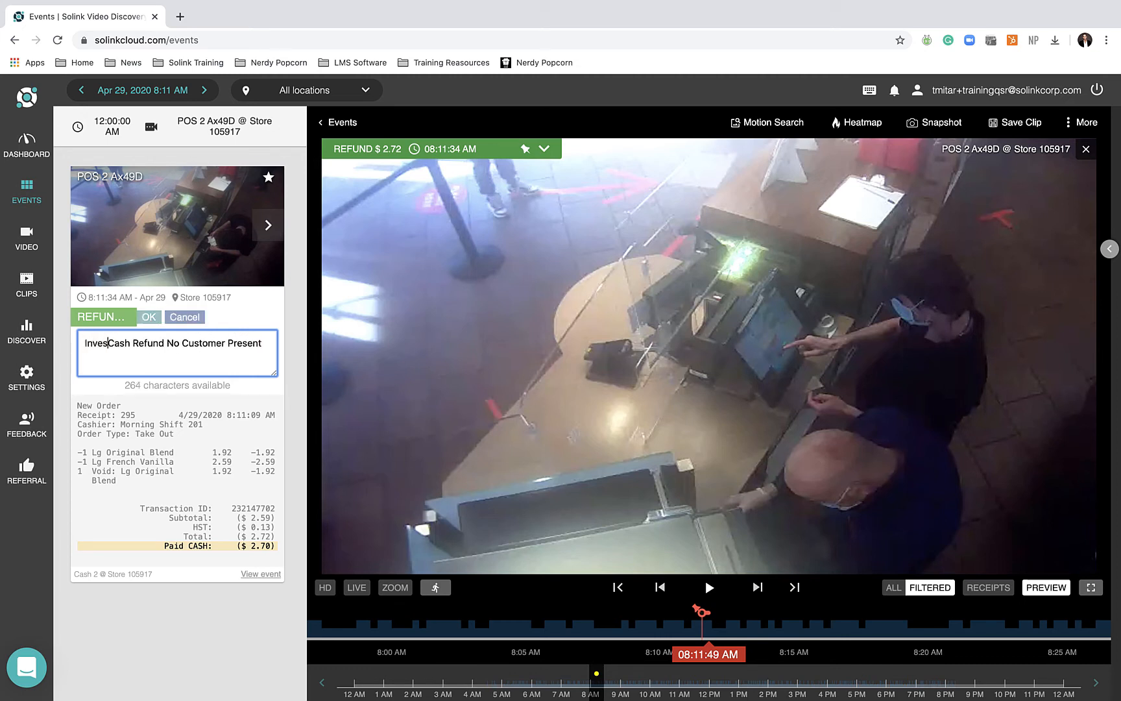
pyautogui.press('BackSpace')
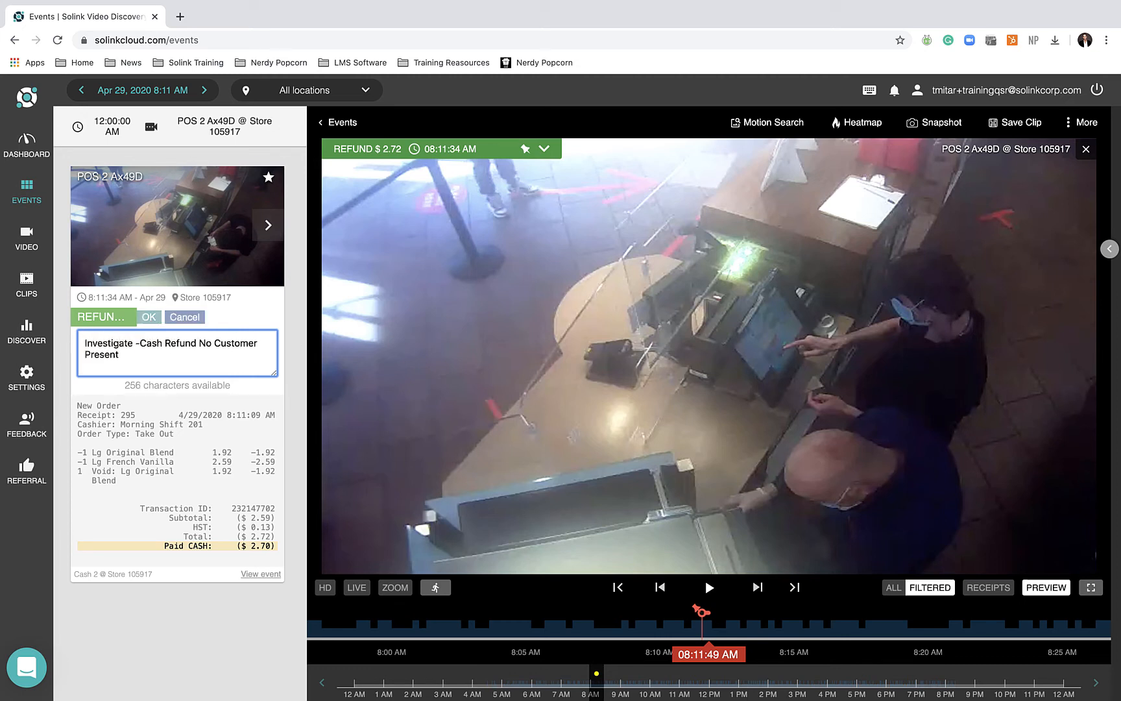
pyautogui.click(148, 317)
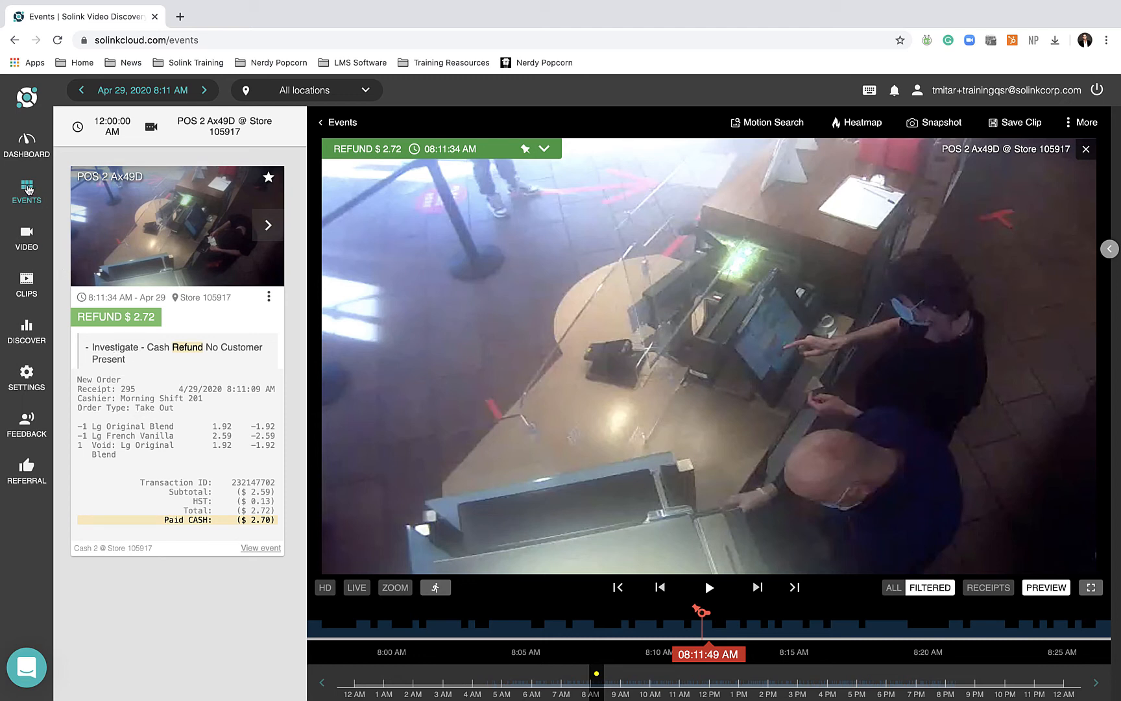
# - Return to the events list and remove the refund, Paid Cash and NOT "Drive Thru" search terms
pyautogui.click(27, 188)
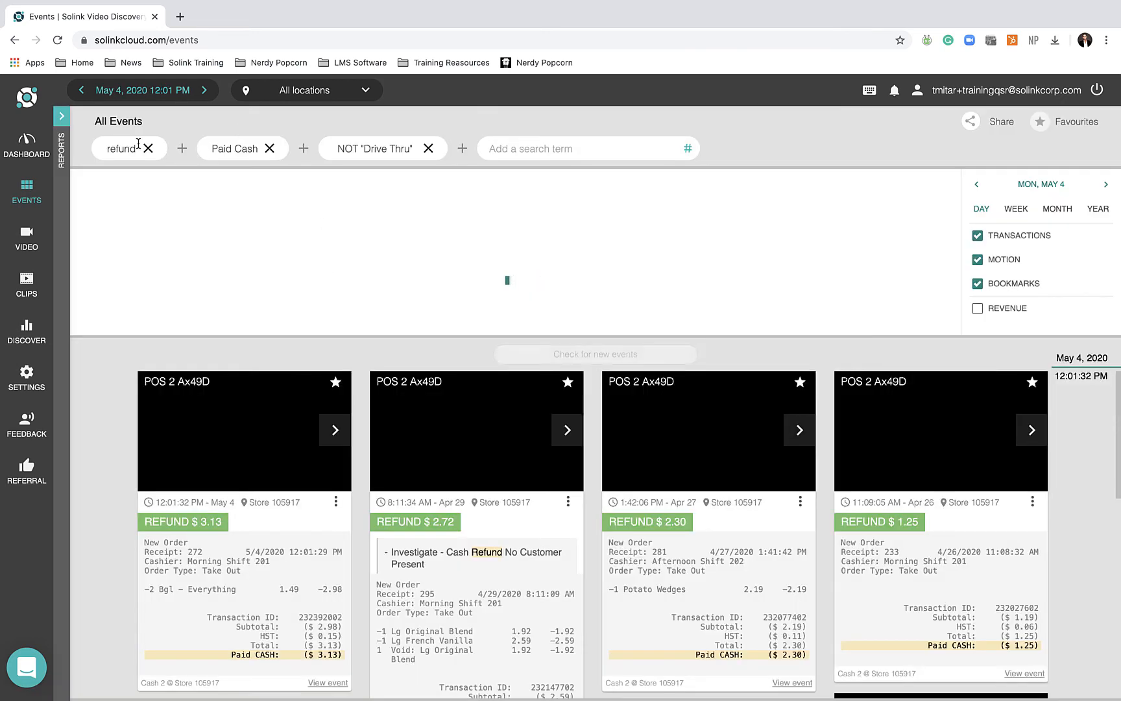
pyautogui.click(148, 148)
pyautogui.click(166, 148)
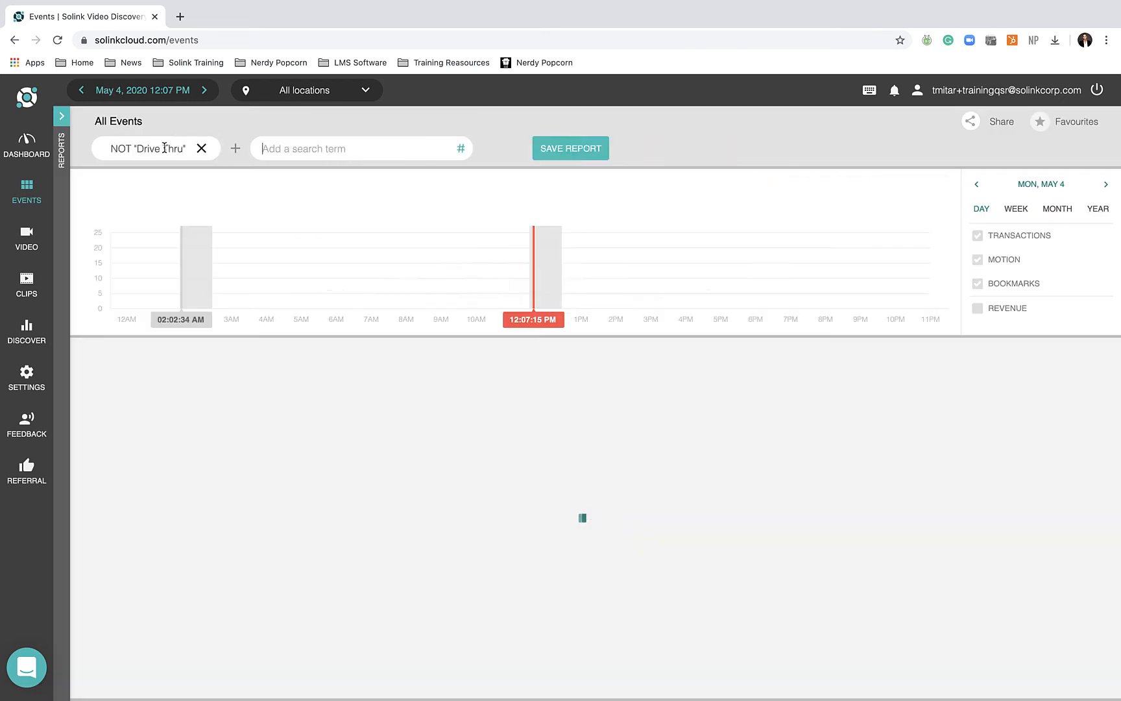
pyautogui.click(202, 149)
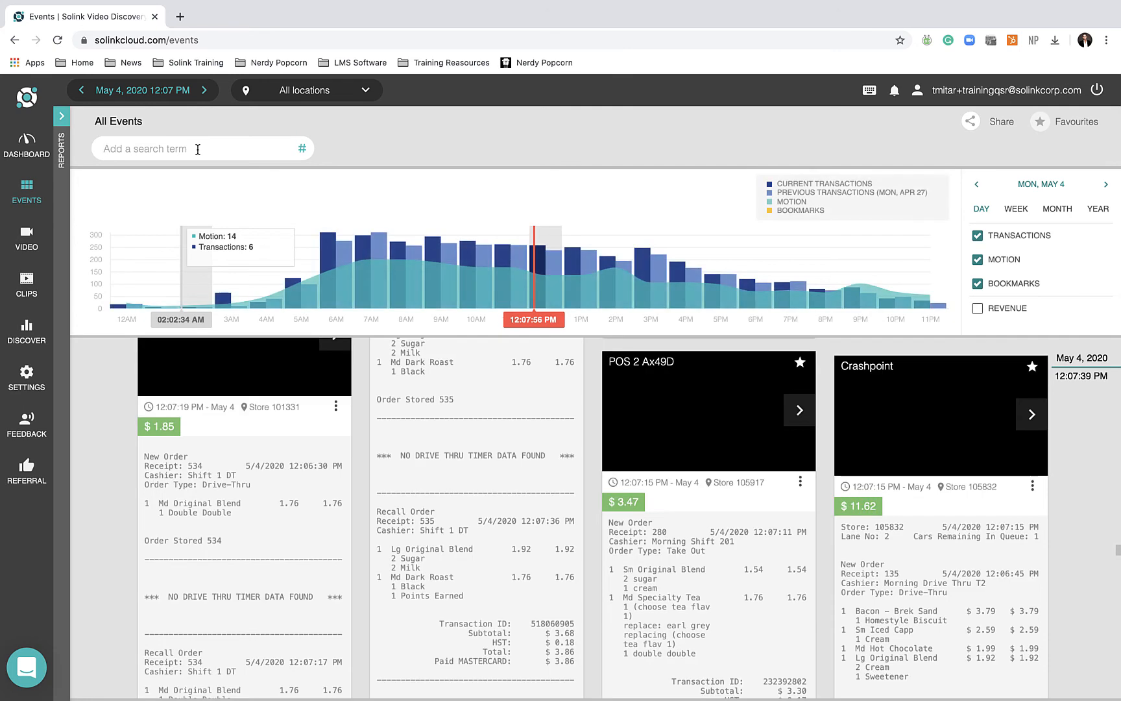
# - Search all events for "investigate" to list the events annotated for investigation
pyautogui.click(198, 149)
pyautogui.write('investigate')
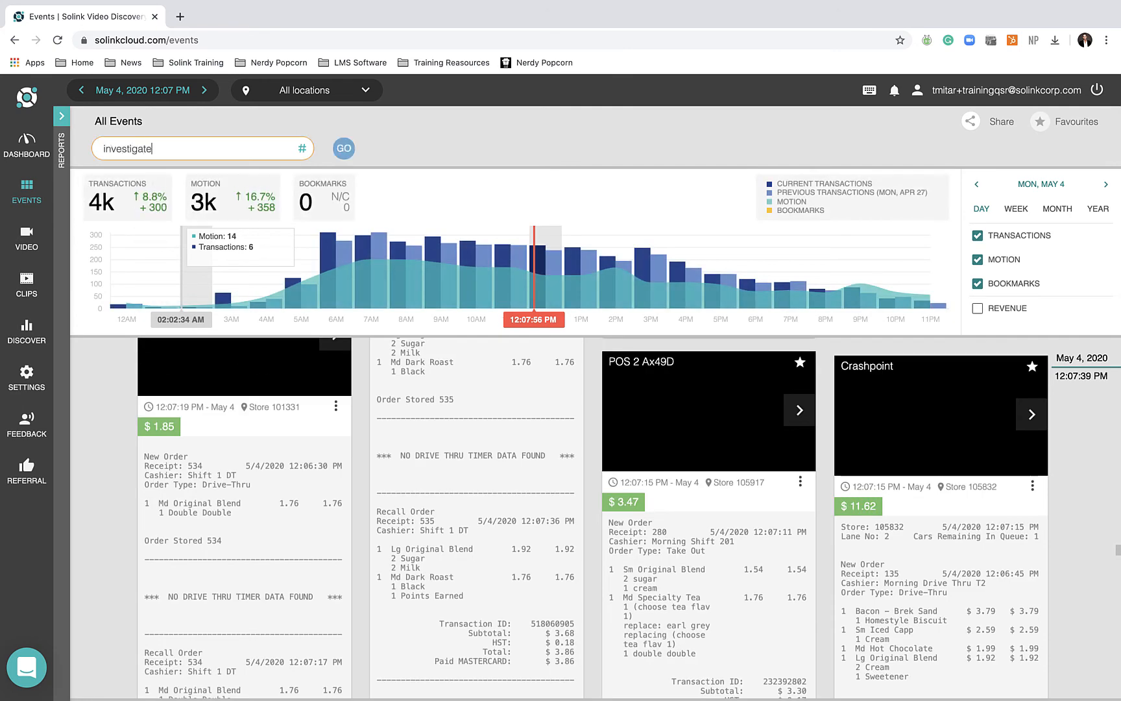
pyautogui.press('Return')
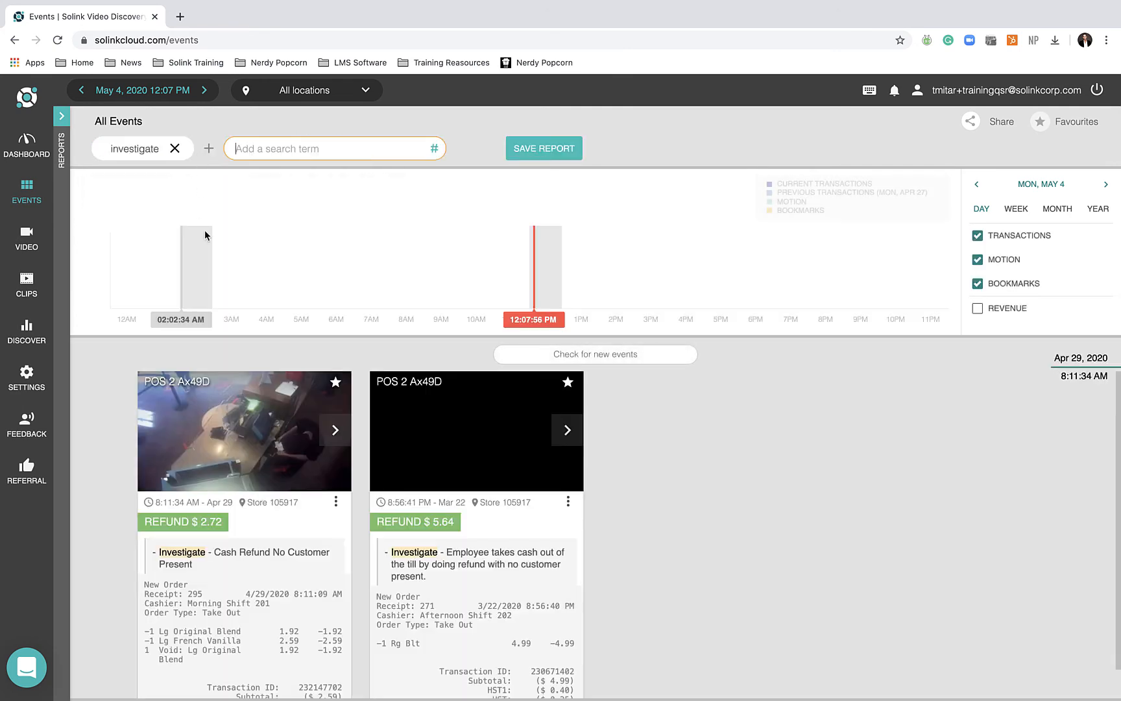